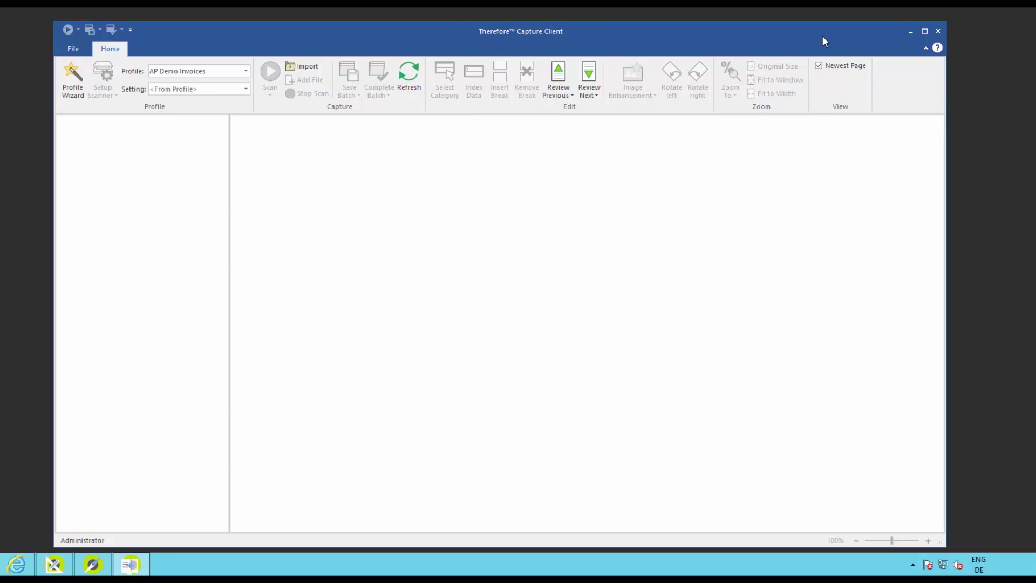
Switch to Sage One in Internet Explorer and open the list of purchase invoices.
{"action": "left_click", "coordinate": [910, 31]}
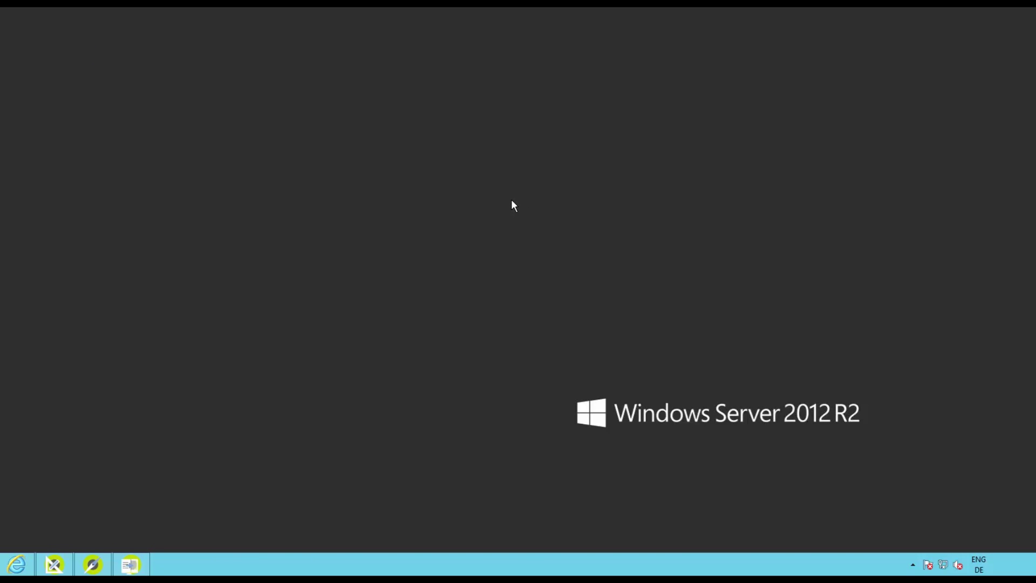
{"action": "left_click", "coordinate": [16, 564]}
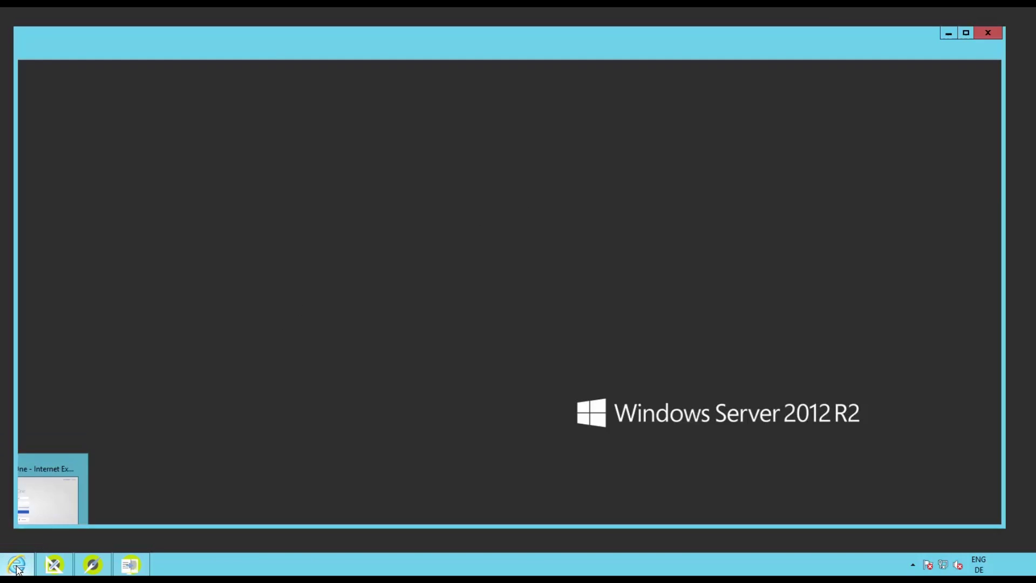
{"action": "left_click", "coordinate": [493, 343]}
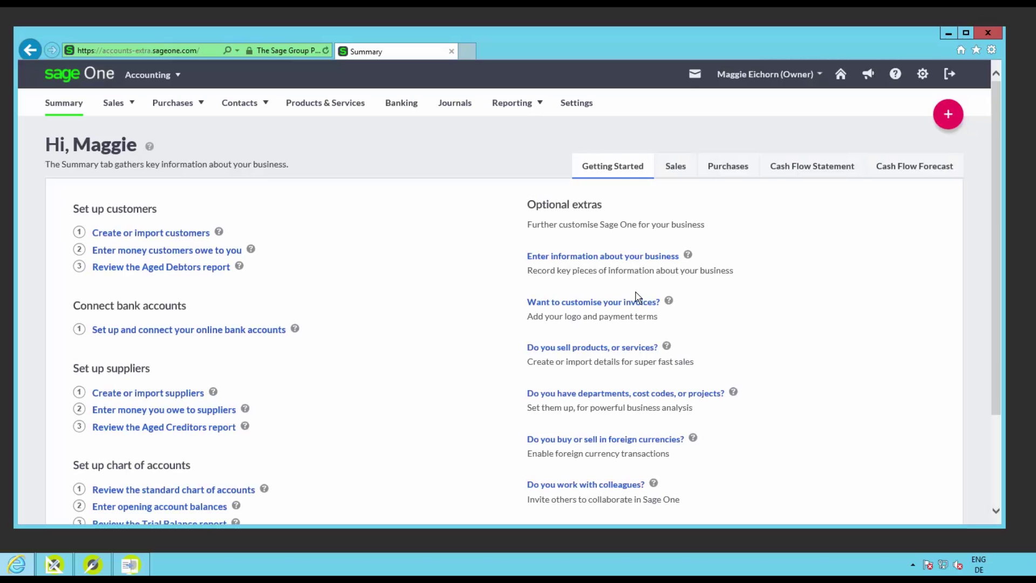
{"action": "mouse_move", "coordinate": [186, 103]}
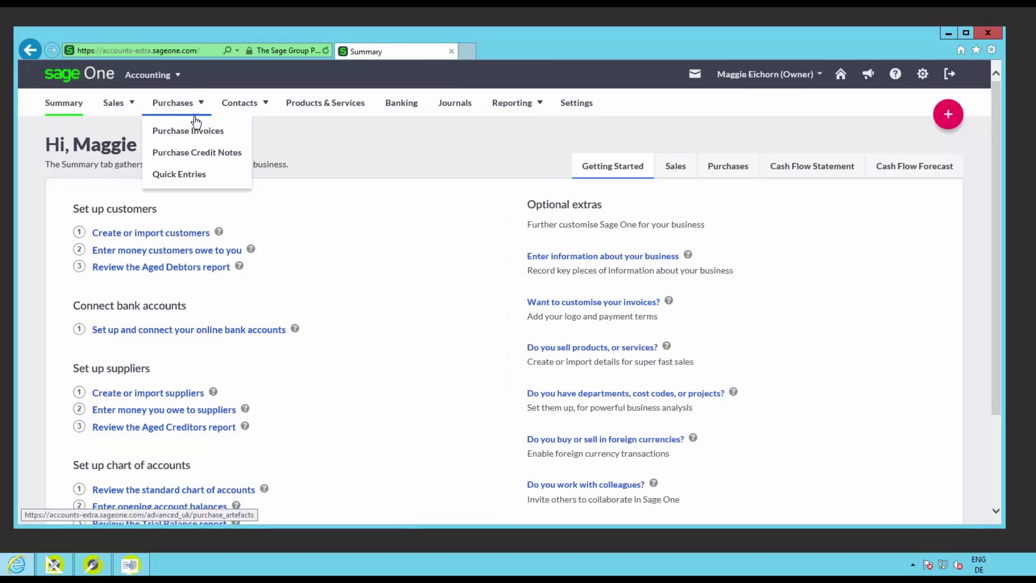
{"action": "left_click", "coordinate": [204, 135]}
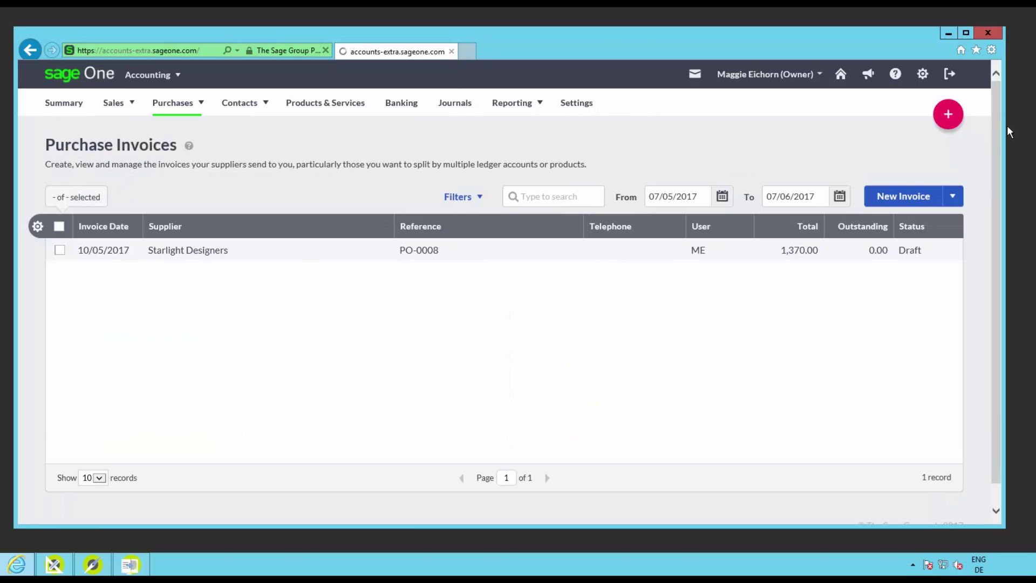
Create a new purchase invoice with Starlight Designers as the supplier.
{"action": "left_click", "coordinate": [947, 114]}
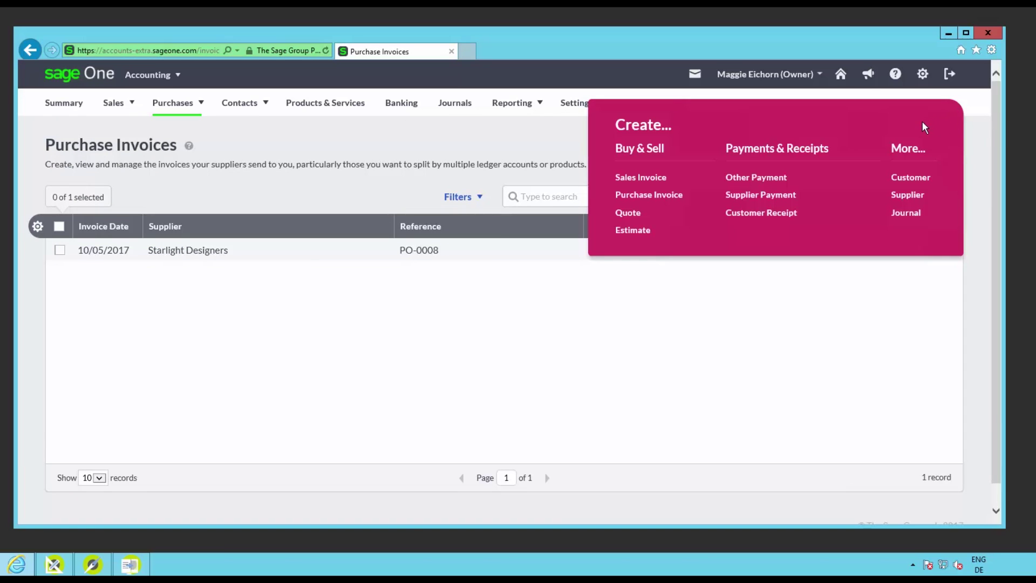
{"action": "left_click", "coordinate": [649, 195]}
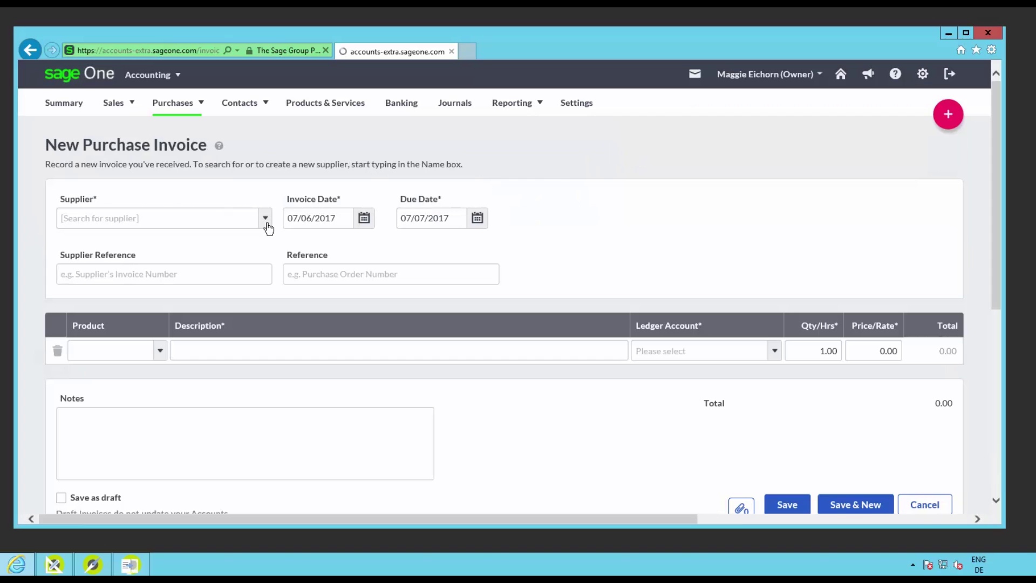
{"action": "key", "text": "Return"}
{"action": "left_click", "coordinate": [332, 218]}
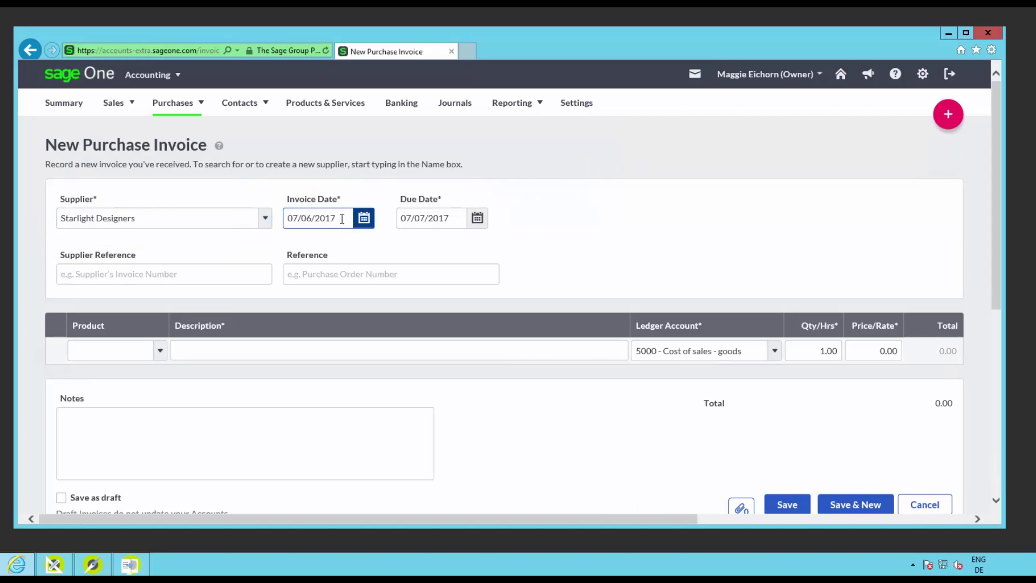
{"action": "left_click", "coordinate": [436, 218]}
{"action": "left_click", "coordinate": [536, 213]}
Enter INV-1001 as the supplier reference and the purchase order number as the reference.
{"action": "left_click", "coordinate": [181, 277]}
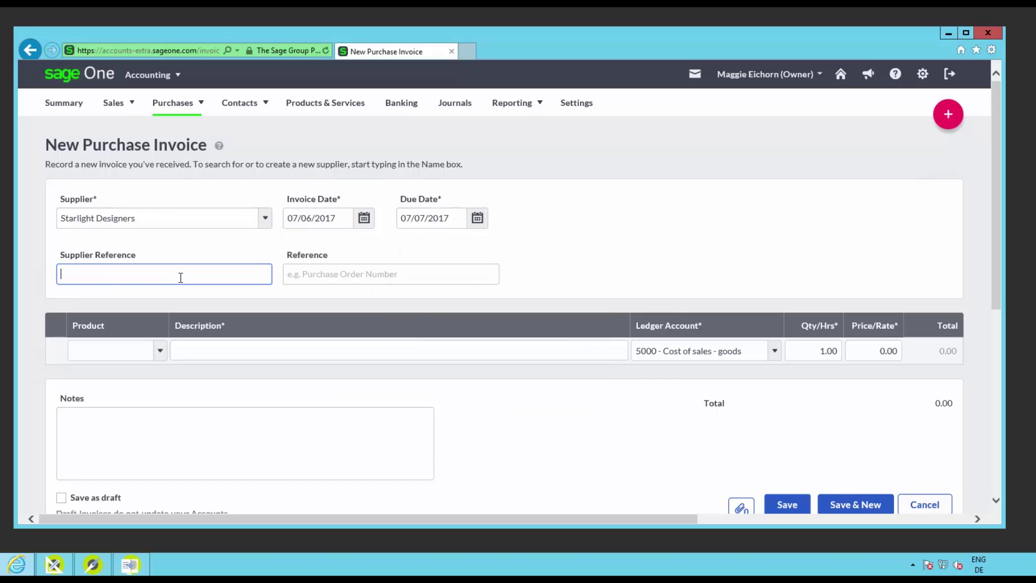
{"action": "type", "text": "INV-1001"}
{"action": "key", "text": "Tab"}
{"action": "type", "text": "PO-0008"}
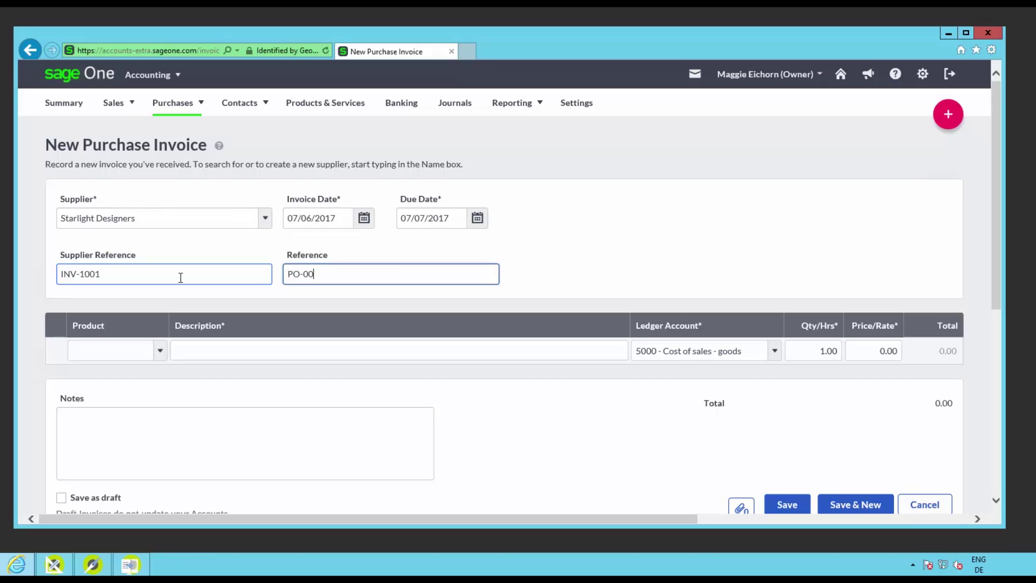
Add the products Prints 8x10, Prints 11x16 and Canon imageCLASS MF6160dw as invoice lines.
{"action": "left_click", "coordinate": [159, 355]}
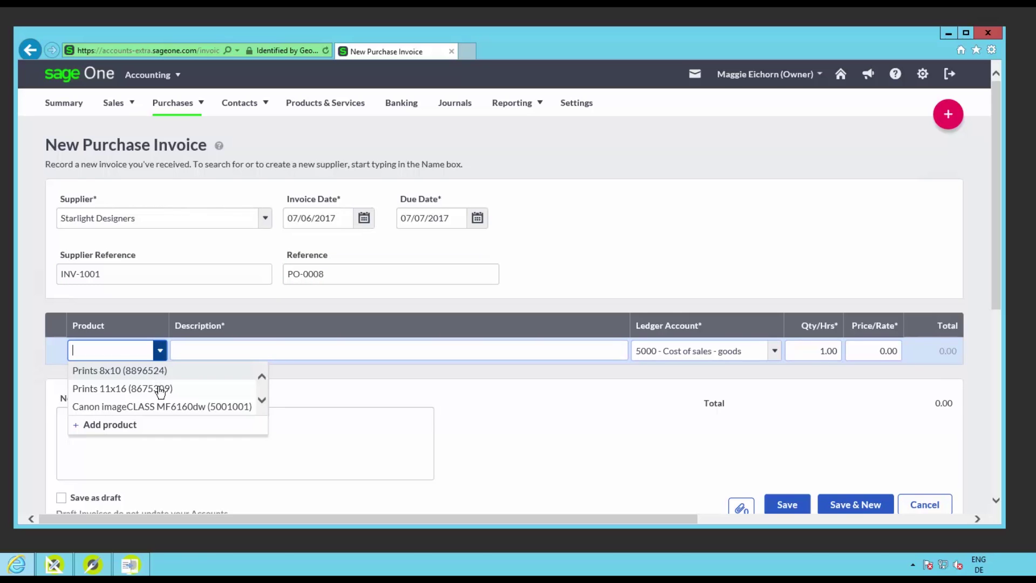
{"action": "left_click", "coordinate": [157, 376]}
{"action": "left_click", "coordinate": [159, 378]}
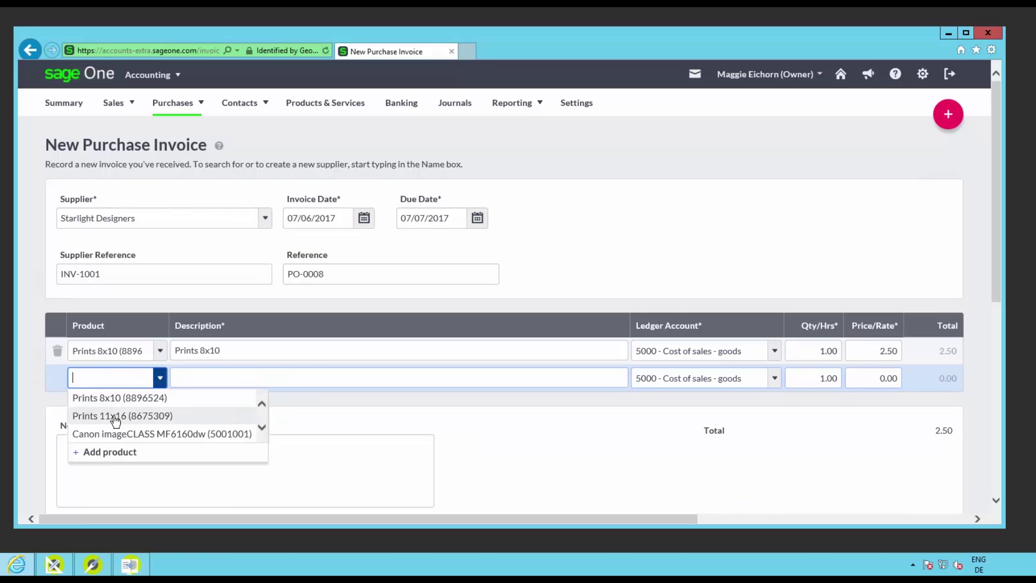
{"action": "left_click", "coordinate": [170, 413]}
{"action": "left_click", "coordinate": [160, 405]}
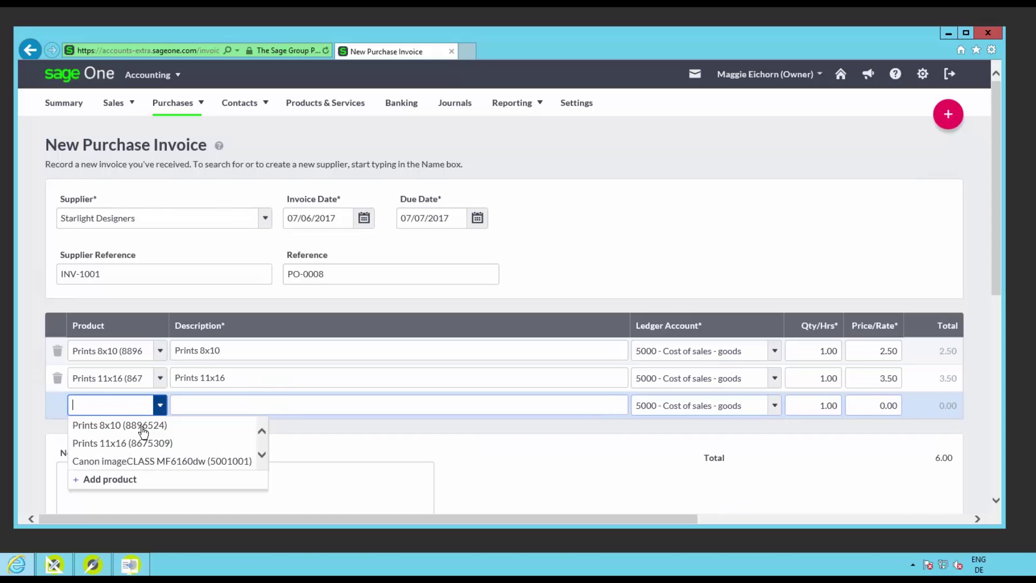
{"action": "key", "text": "Return"}
Set the quantity of Prints 8x10 to 200 and of Prints 11x16 to 100.
{"action": "left_click", "coordinate": [837, 352]}
{"action": "type", "text": "200"}
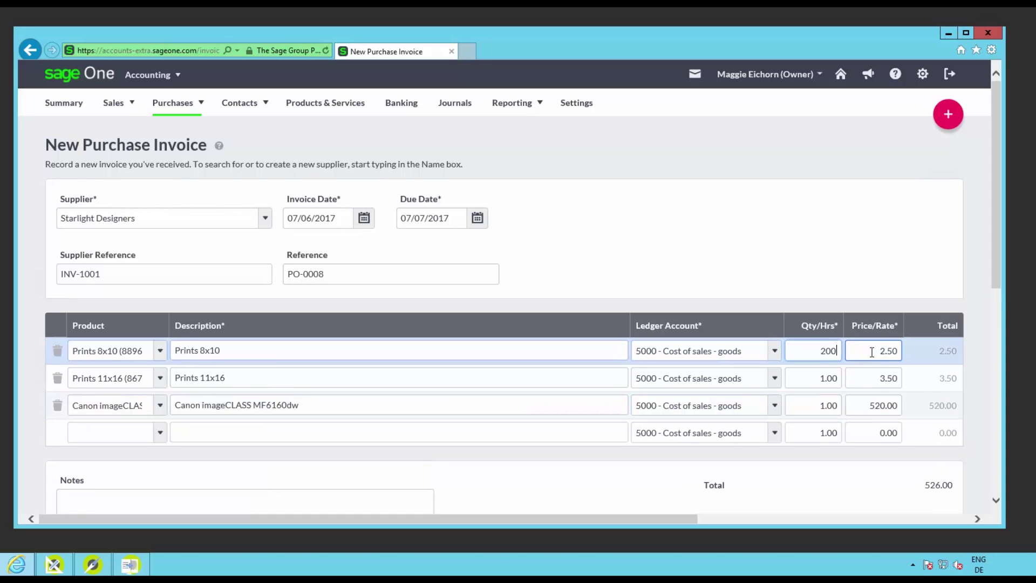
{"action": "left_click", "coordinate": [819, 379]}
{"action": "type", "text": "100"}
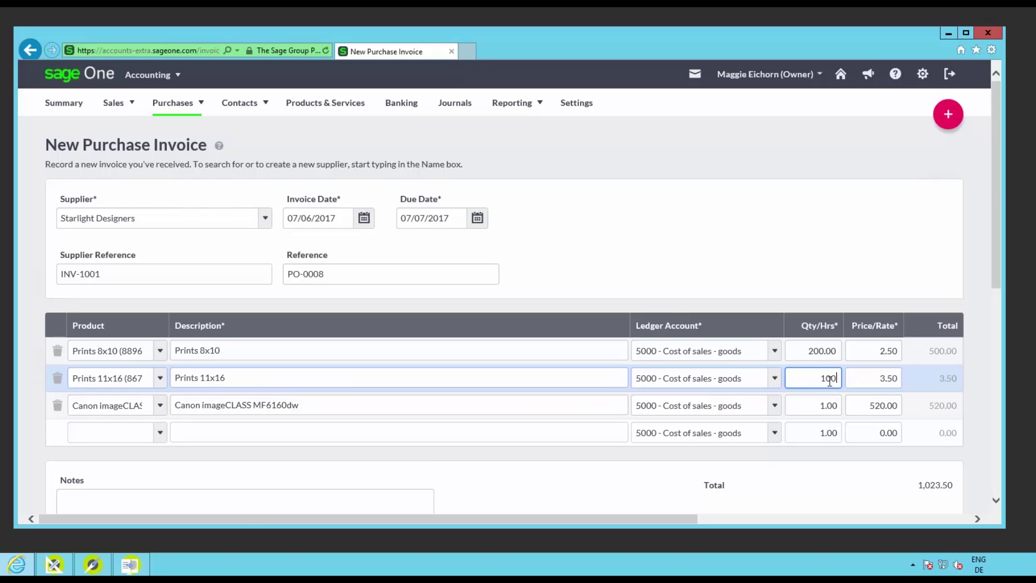
Archive the INV-1001 PDF in Therefore's Invoices category and save the purchase invoice in Sage One.
{"action": "left_click", "coordinate": [824, 468]}
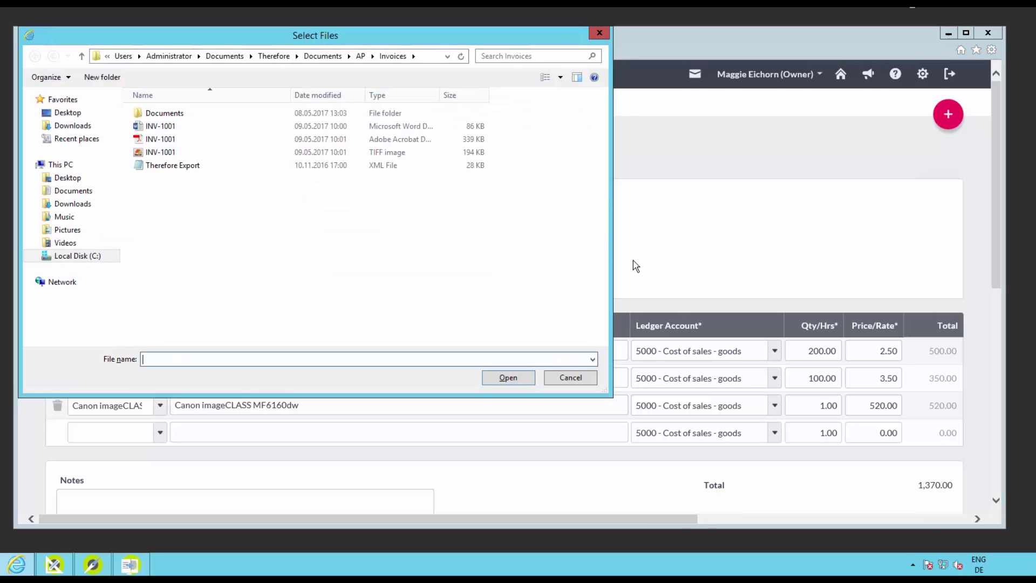
{"action": "double_click", "coordinate": [162, 139]}
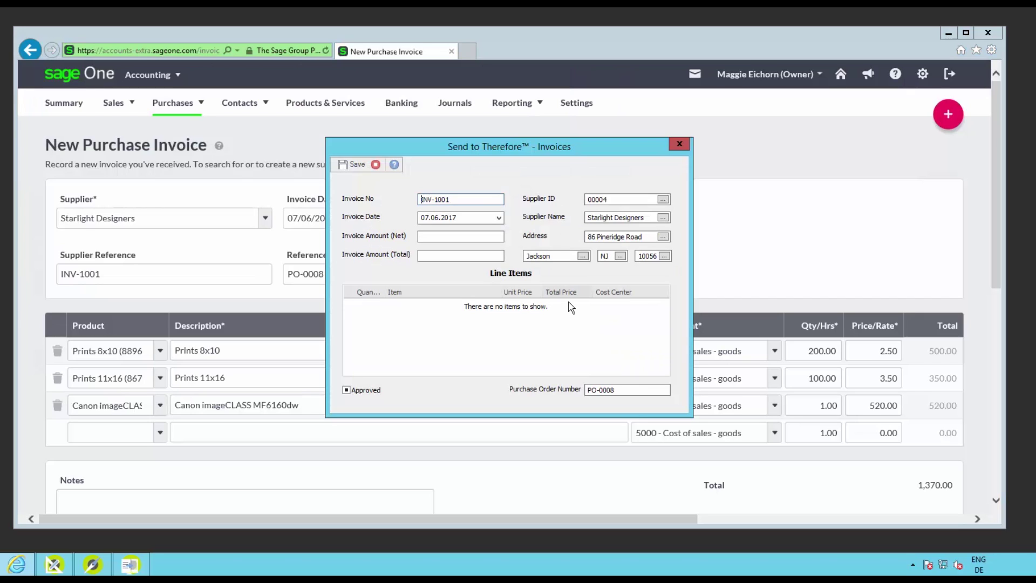
{"action": "left_click", "coordinate": [349, 166]}
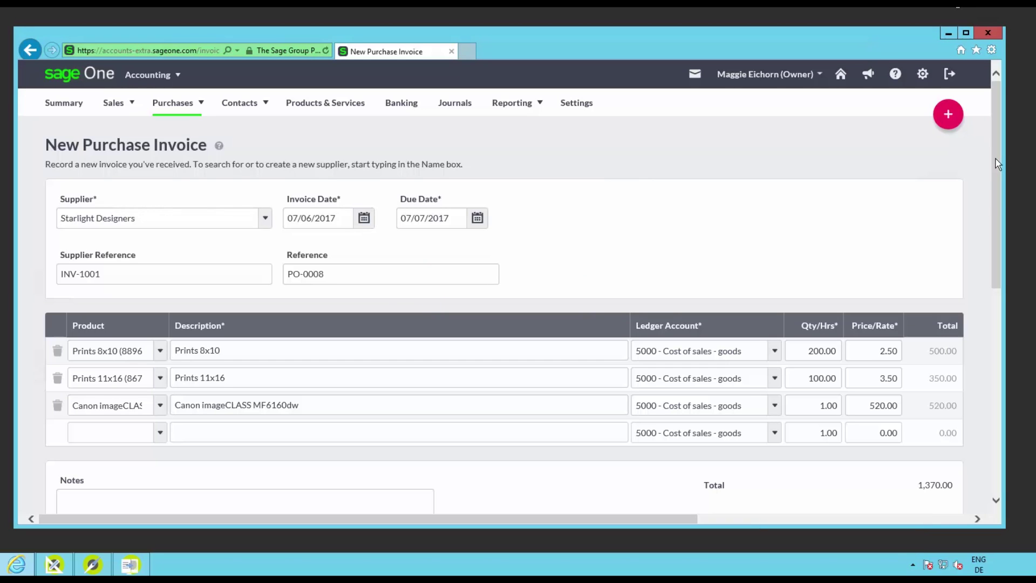
{"action": "left_click_drag", "start_coordinate": [995, 175], "coordinate": [1004, 364]}
{"action": "left_click", "coordinate": [786, 185]}
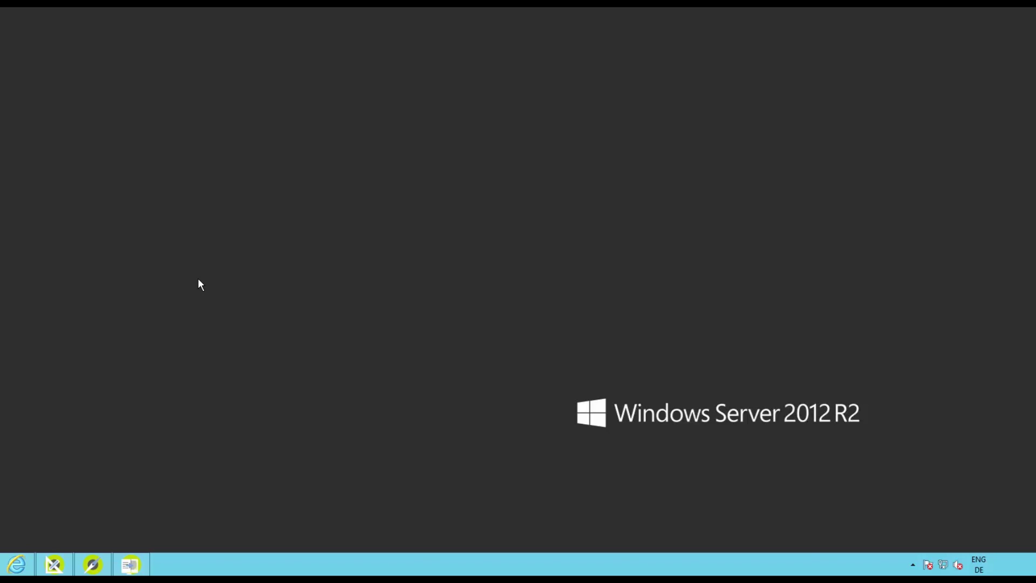
Switch to Therefore Solution Designer and examine the INVOICE APPROVALS workflow from the invoice check through cost center approvals to its end.
{"action": "left_click", "coordinate": [56, 564]}
{"action": "left_click", "coordinate": [586, 192]}
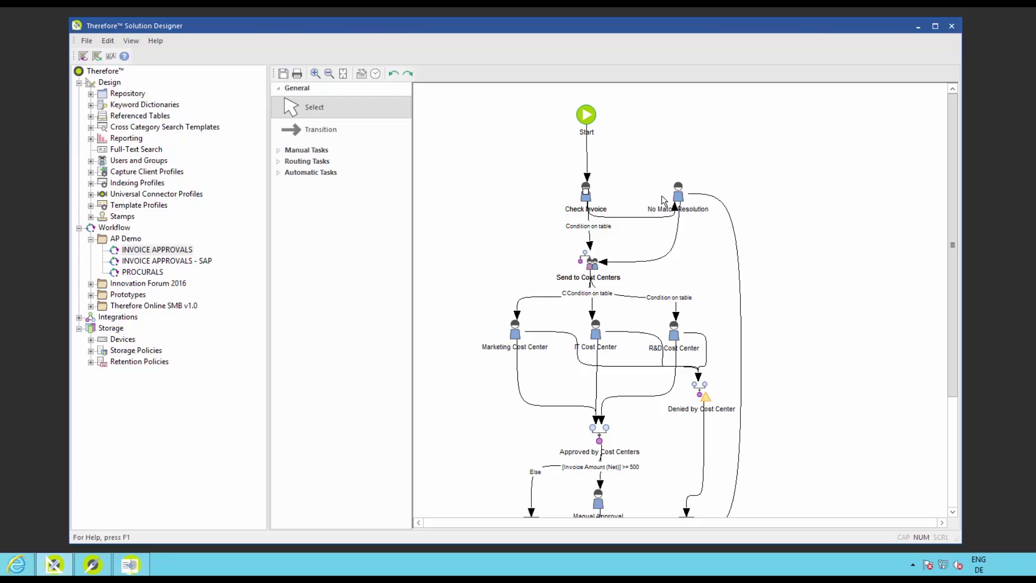
{"action": "left_click", "coordinate": [594, 268]}
{"action": "scroll", "coordinate": [954, 220], "scroll_direction": "down", "scroll_amount": 3}
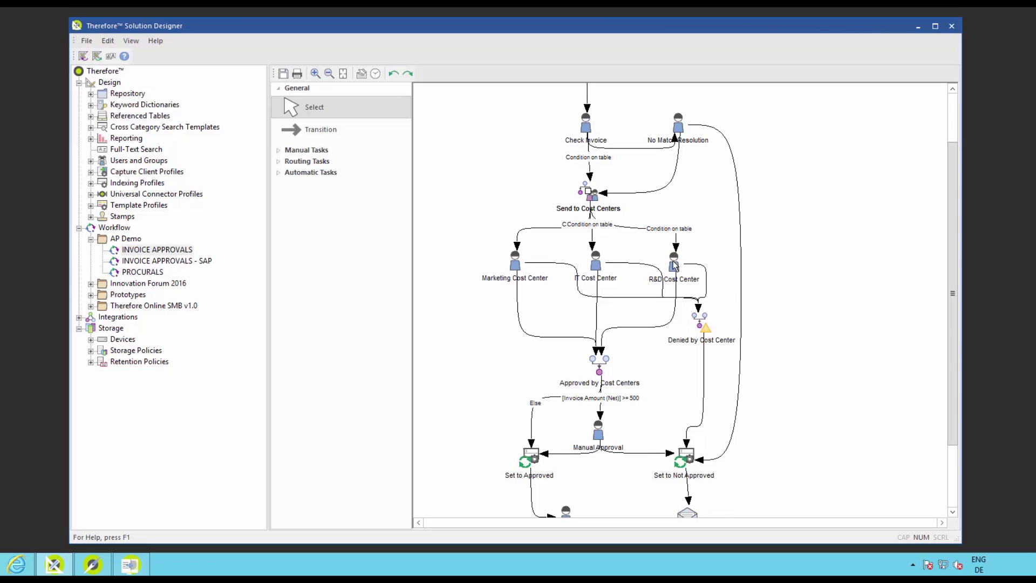
{"action": "mouse_move", "coordinate": [674, 265]}
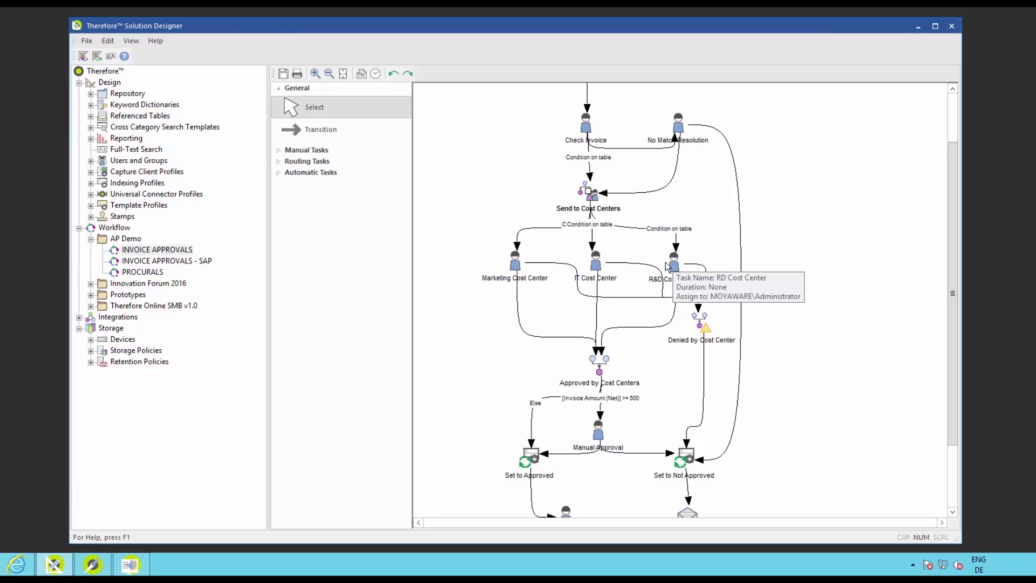
{"action": "left_click_drag", "start_coordinate": [949, 250], "coordinate": [949, 312]}
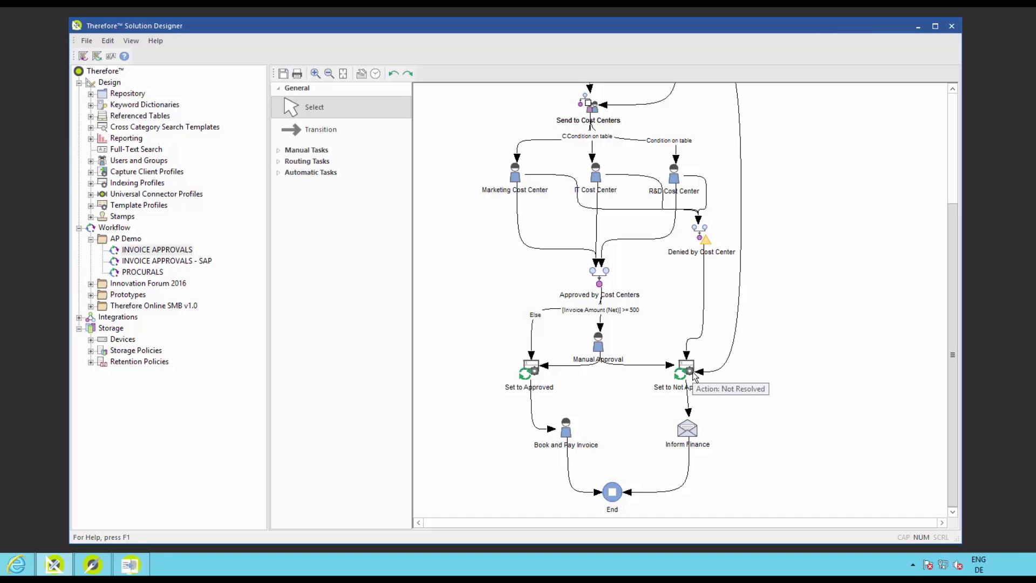
{"action": "mouse_move", "coordinate": [533, 371]}
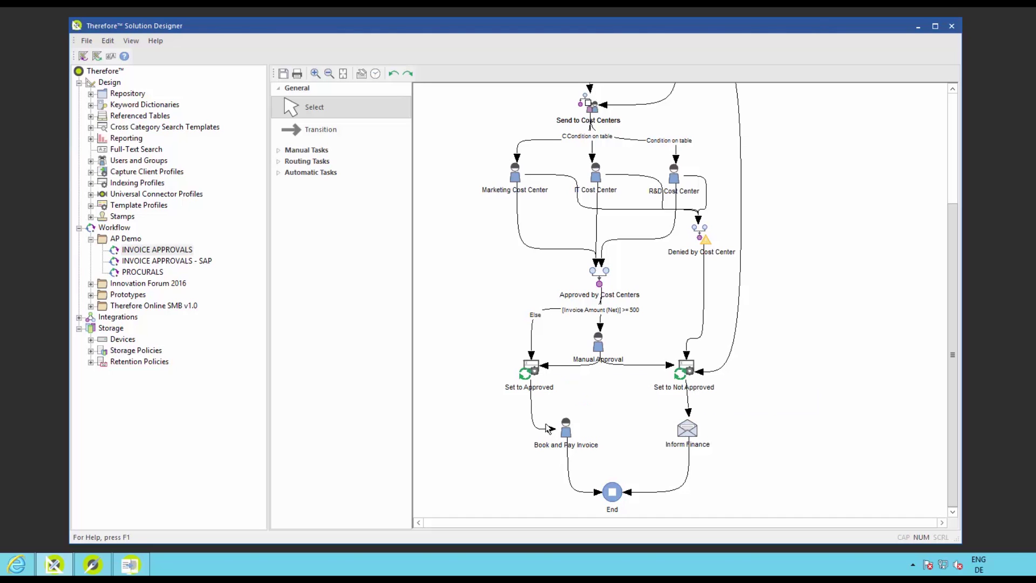
{"action": "mouse_move", "coordinate": [572, 438]}
{"action": "left_click", "coordinate": [918, 27]}
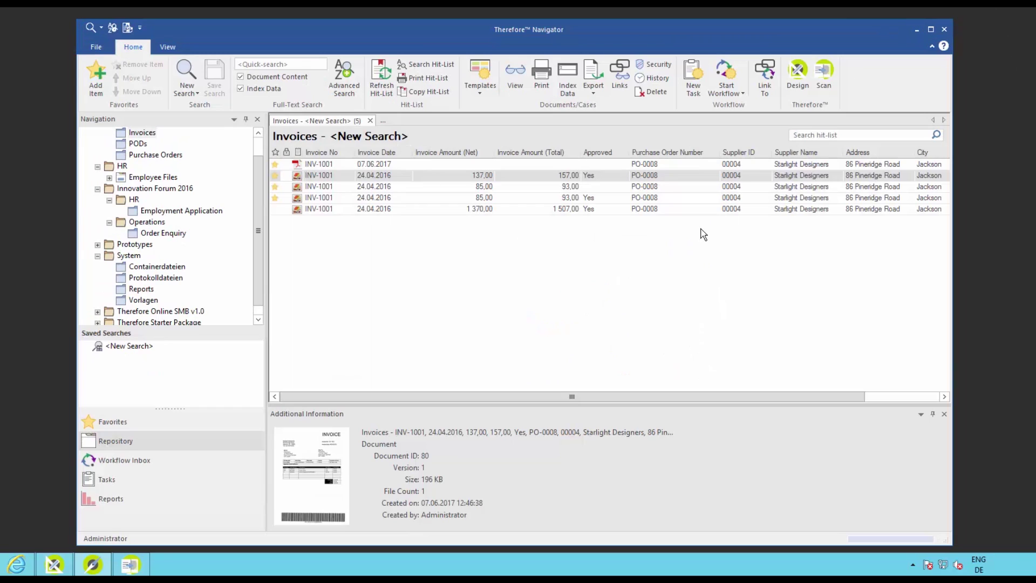
Open the Check Invoice task of the INVOICE APPROVALS workflow from the Workflow Inbox in Therefore Navigator.
{"action": "left_click", "coordinate": [384, 121]}
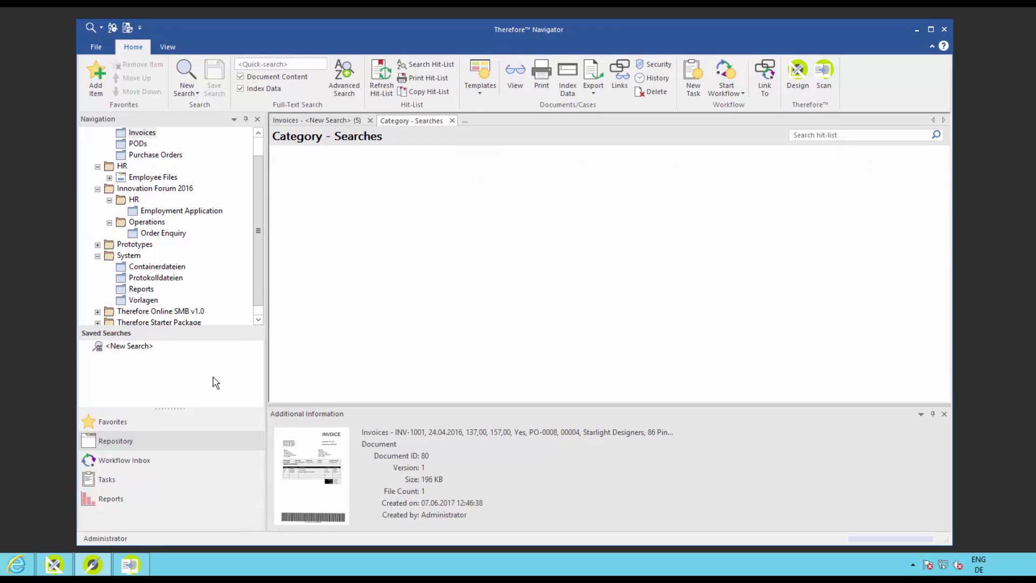
{"action": "left_click", "coordinate": [124, 459]}
{"action": "left_click", "coordinate": [193, 81]}
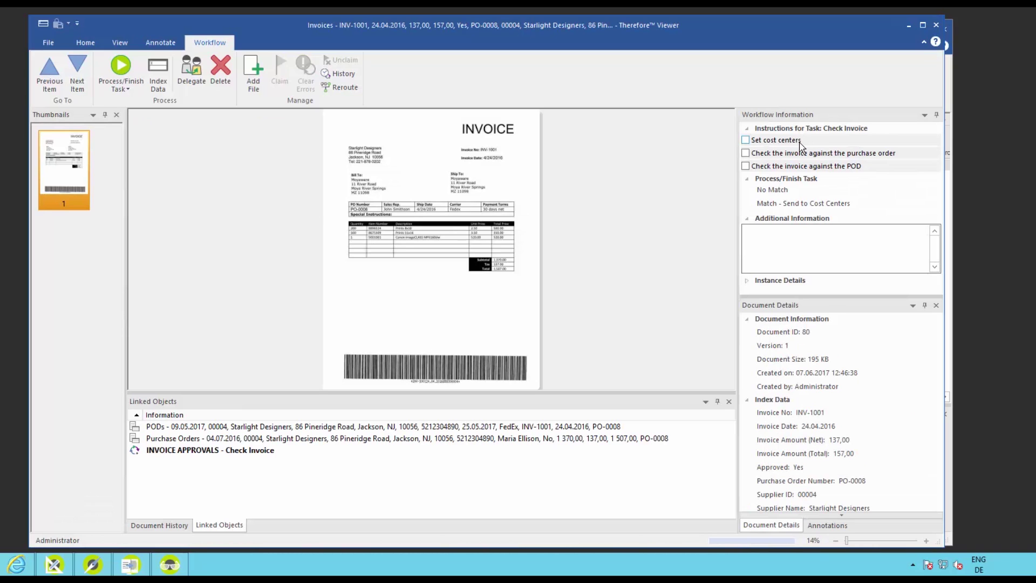
Open the invoice's index data and assign the Marketing cost center to the Prints 8x10 and Prints 11x16 line items.
{"action": "left_click", "coordinate": [161, 78]}
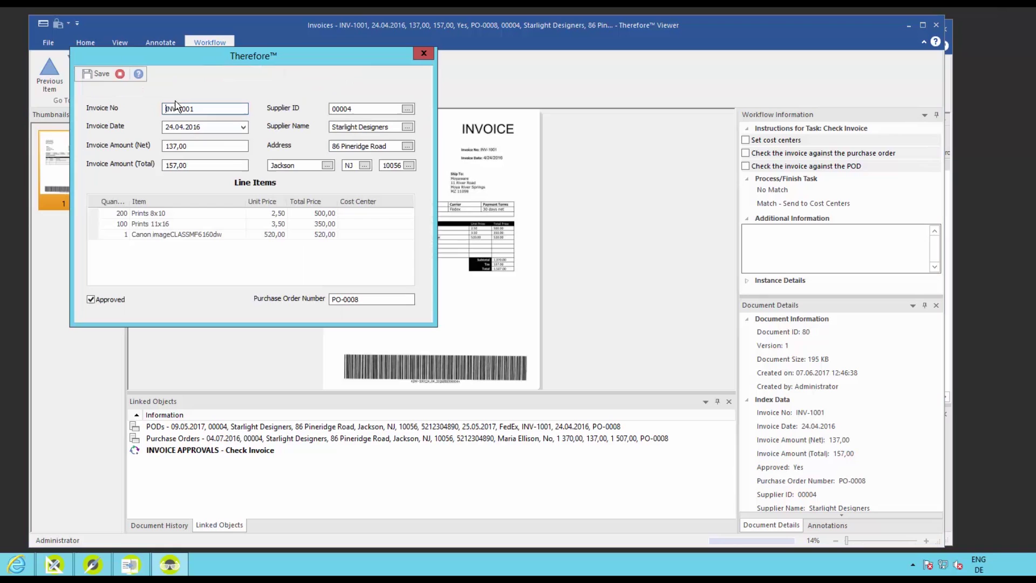
{"action": "left_click", "coordinate": [400, 214]}
{"action": "left_click", "coordinate": [410, 213]}
{"action": "left_click", "coordinate": [364, 249]}
{"action": "left_click", "coordinate": [410, 225]}
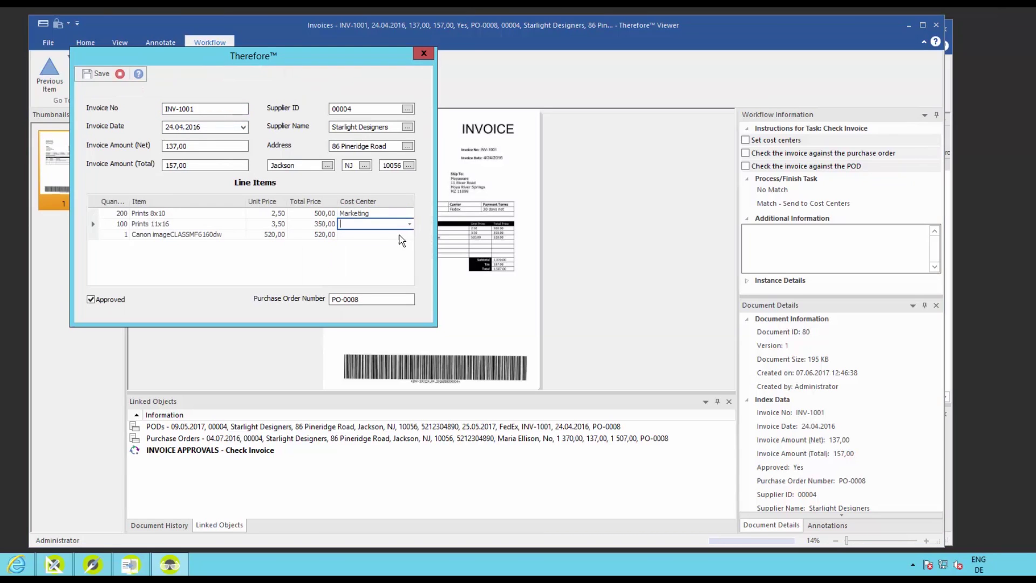
{"action": "left_click", "coordinate": [410, 225]}
{"action": "left_click", "coordinate": [356, 258]}
Assign the IT cost center to the Canon line item, save the index data, and mark the Set cost centers instruction as done.
{"action": "left_click", "coordinate": [409, 234]}
{"action": "left_click", "coordinate": [409, 235]}
{"action": "left_click", "coordinate": [346, 261]}
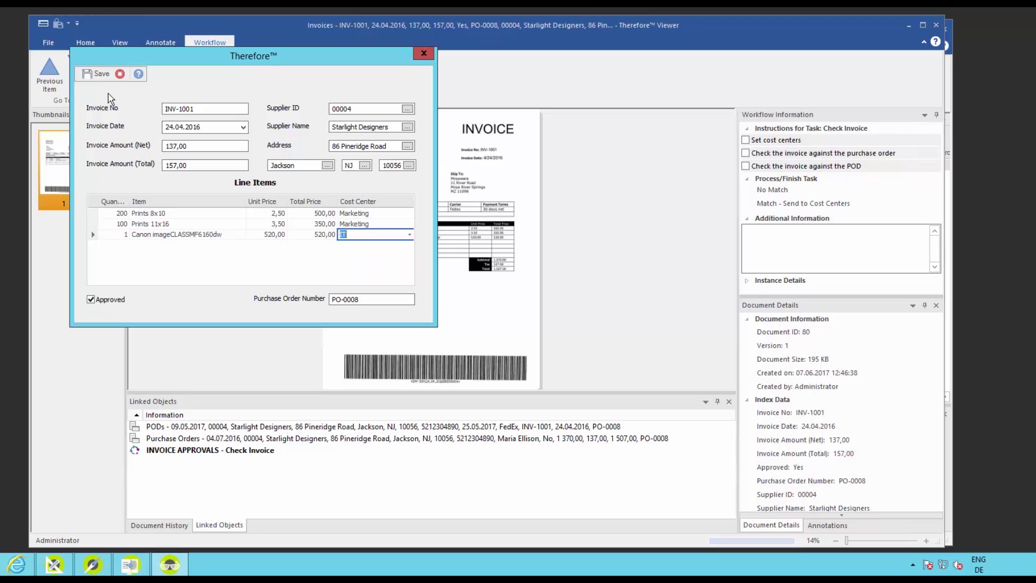
{"action": "left_click", "coordinate": [100, 74]}
{"action": "left_click", "coordinate": [745, 139]}
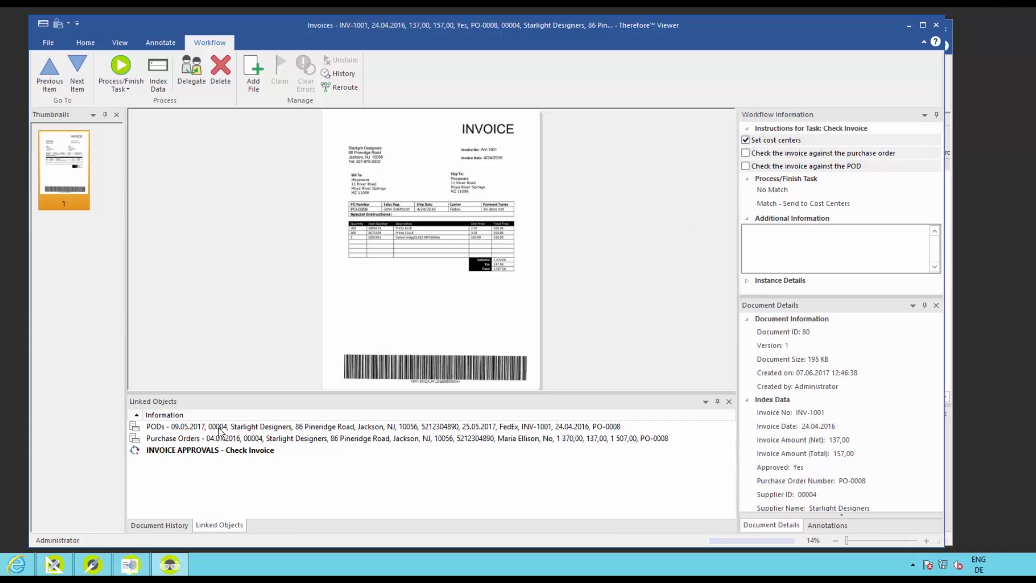
Open the proof of delivery linked to the invoice and enlarge its page to 100% for checking.
{"action": "left_click", "coordinate": [220, 427]}
{"action": "left_click", "coordinate": [222, 438]}
{"action": "left_click", "coordinate": [222, 427]}
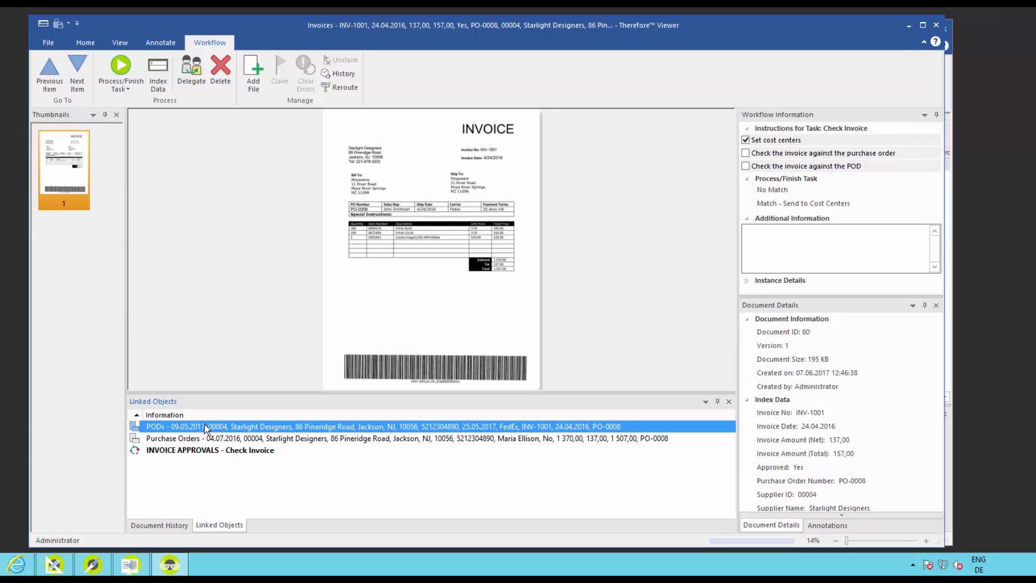
{"action": "double_click", "coordinate": [211, 427]}
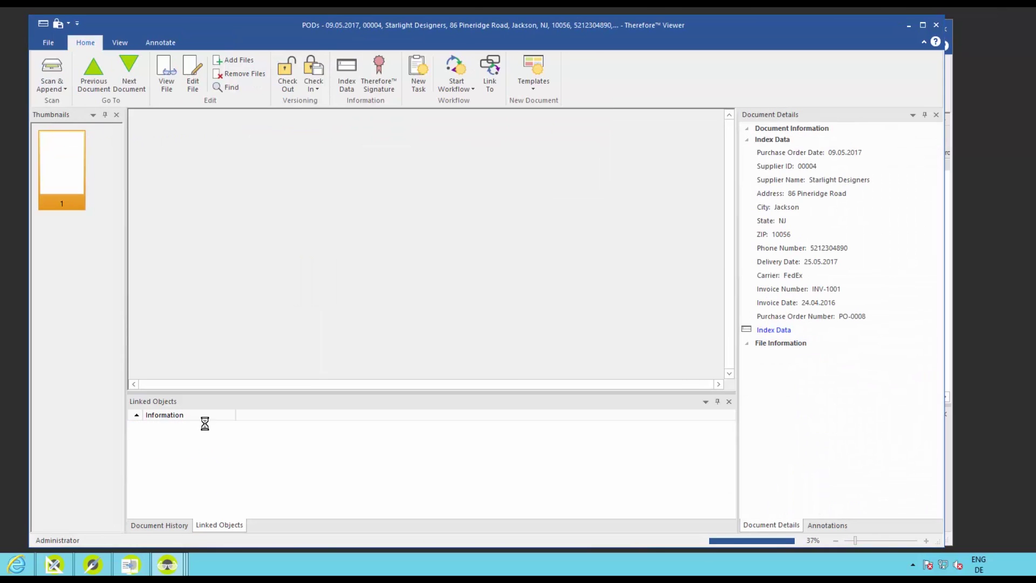
{"action": "left_click", "coordinate": [121, 43]}
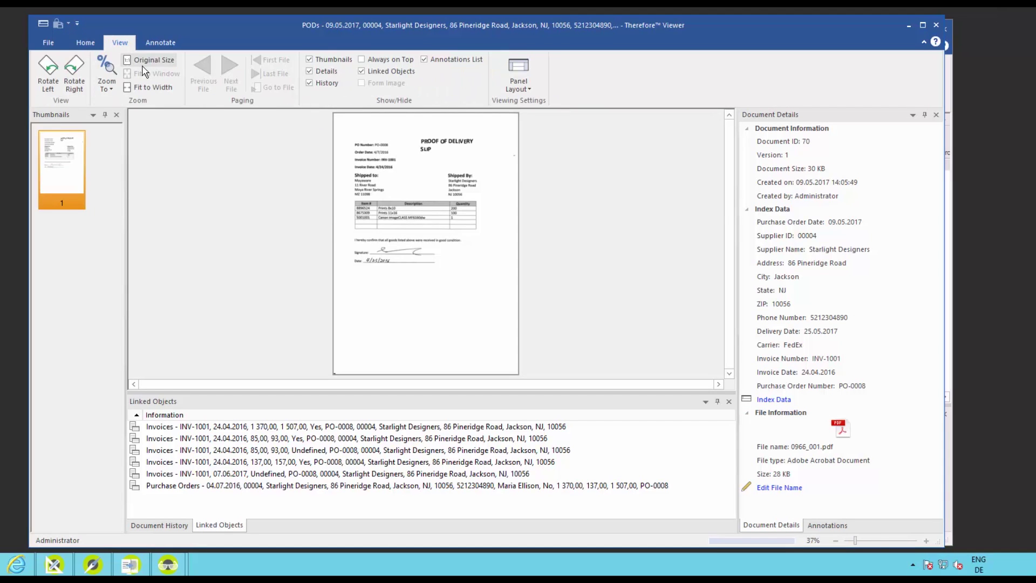
{"action": "left_click", "coordinate": [154, 88]}
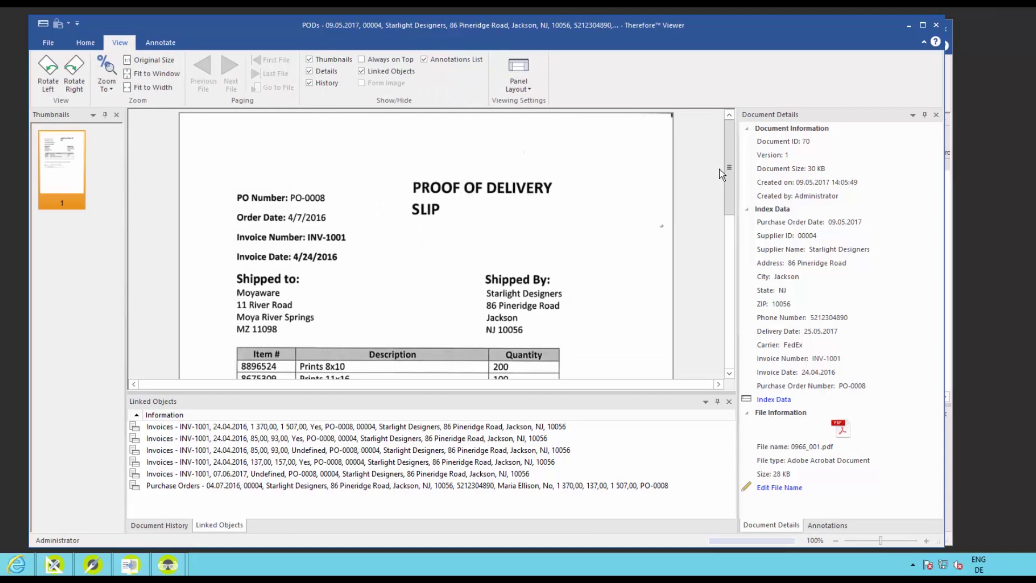
Switch from the proof of delivery to the linked purchase order, check its line items, and close the document.
{"action": "mouse_move", "coordinate": [731, 184]}
{"action": "left_mouse_down"}
{"action": "mouse_move", "coordinate": [735, 243]}
{"action": "mouse_move", "coordinate": [732, 156]}
{"action": "left_mouse_up"}
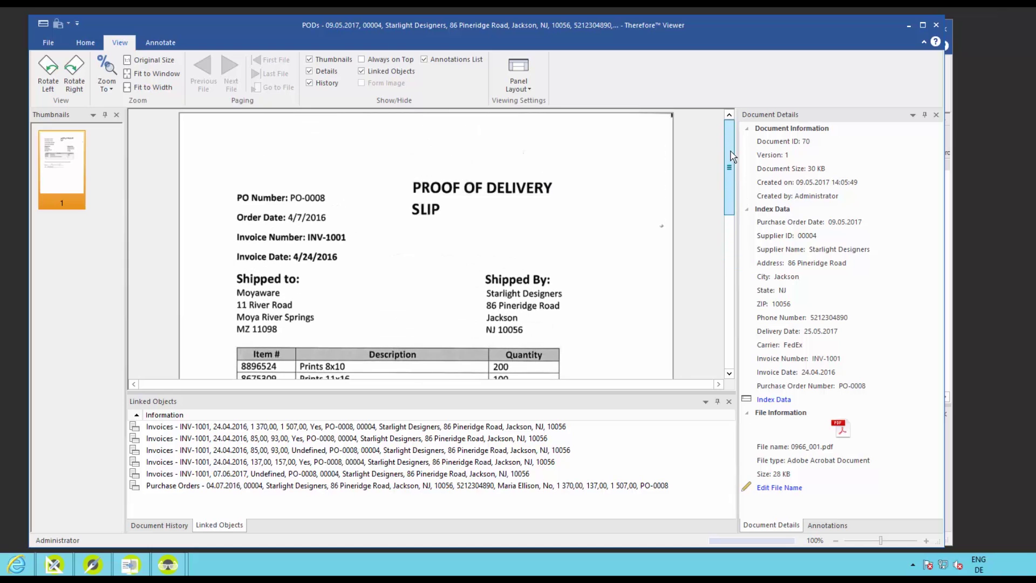
{"action": "left_click", "coordinate": [85, 42]}
{"action": "left_click", "coordinate": [93, 72]}
{"action": "left_click", "coordinate": [547, 312]}
{"action": "left_click", "coordinate": [131, 83]}
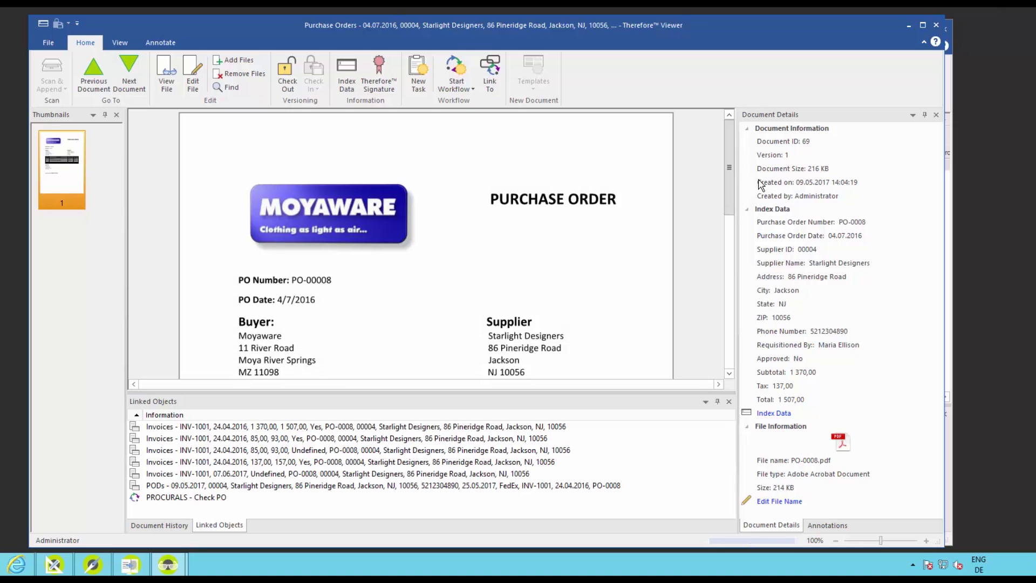
{"action": "left_click_drag", "start_coordinate": [729, 180], "coordinate": [733, 232]}
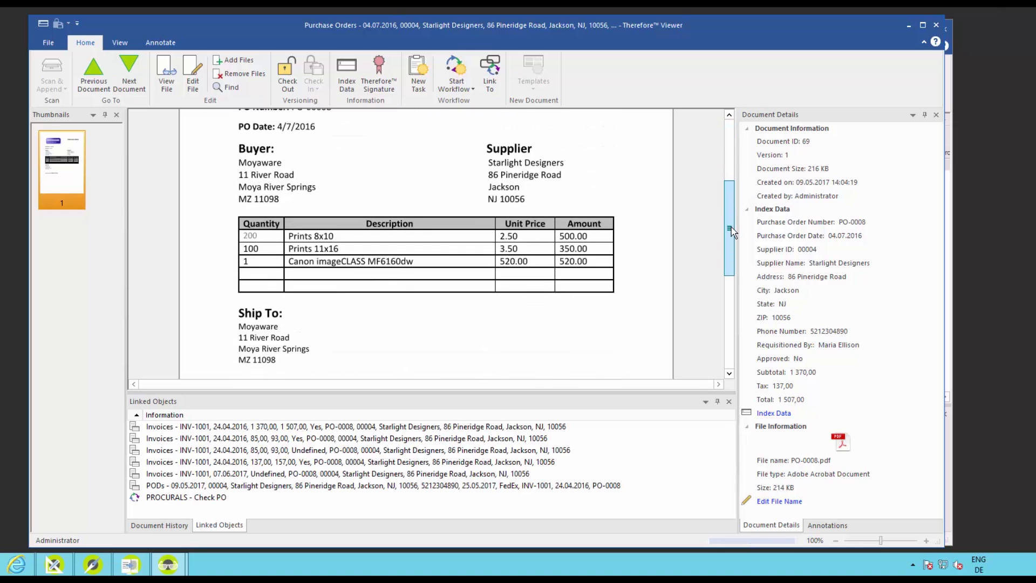
{"action": "left_click", "coordinate": [936, 25]}
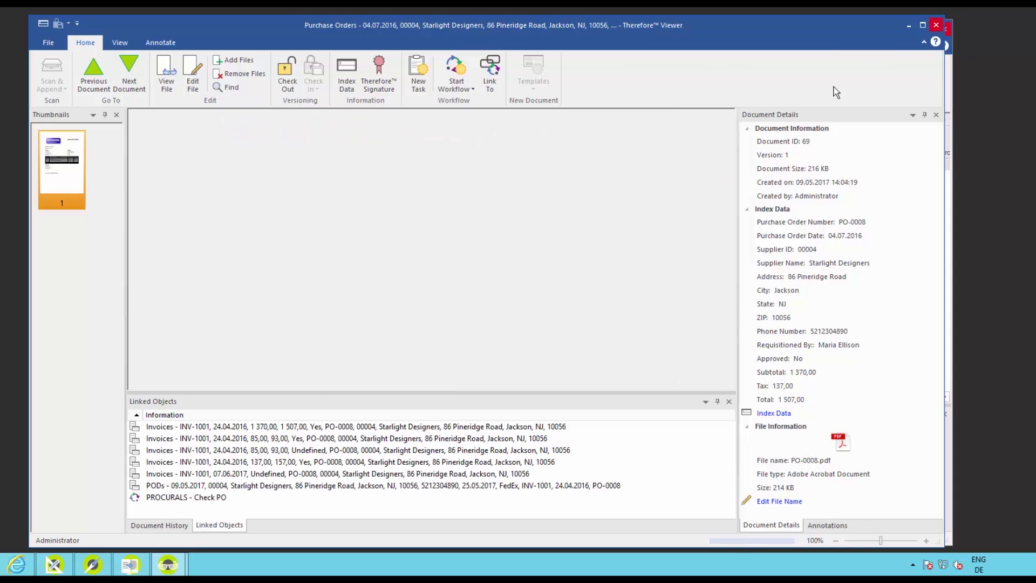
Mark the purchase order and POD check instructions as done and finish the Check Invoice task with Match - Send to Cost Centers.
{"action": "left_click", "coordinate": [745, 153]}
{"action": "left_click", "coordinate": [745, 166]}
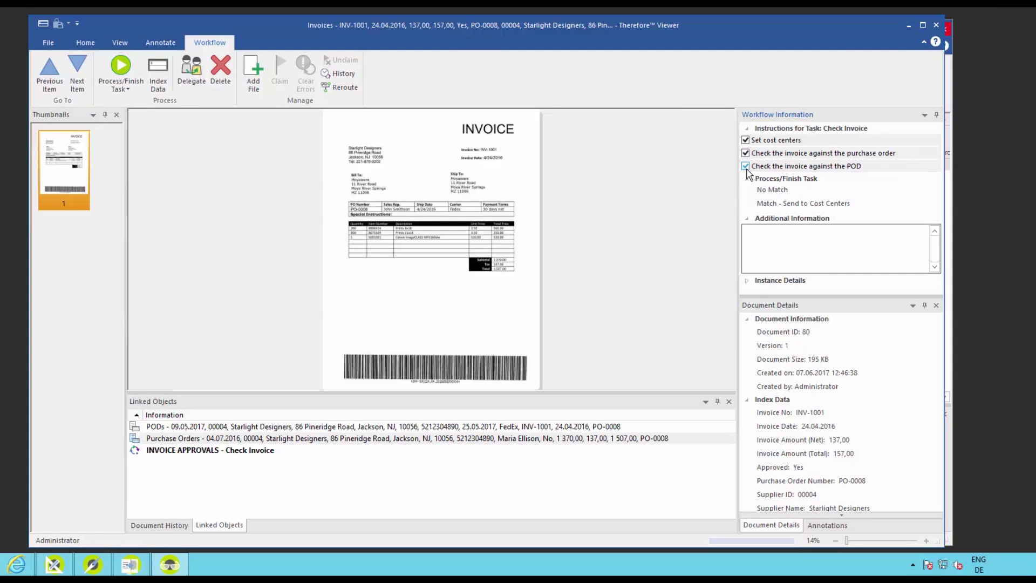
{"action": "left_click", "coordinate": [828, 205]}
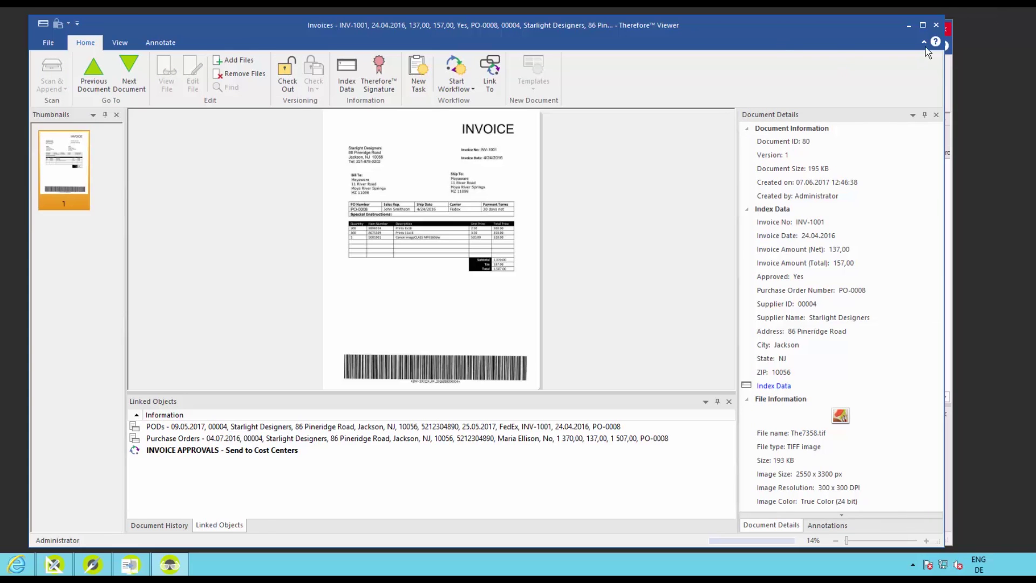
{"action": "left_click", "coordinate": [908, 24]}
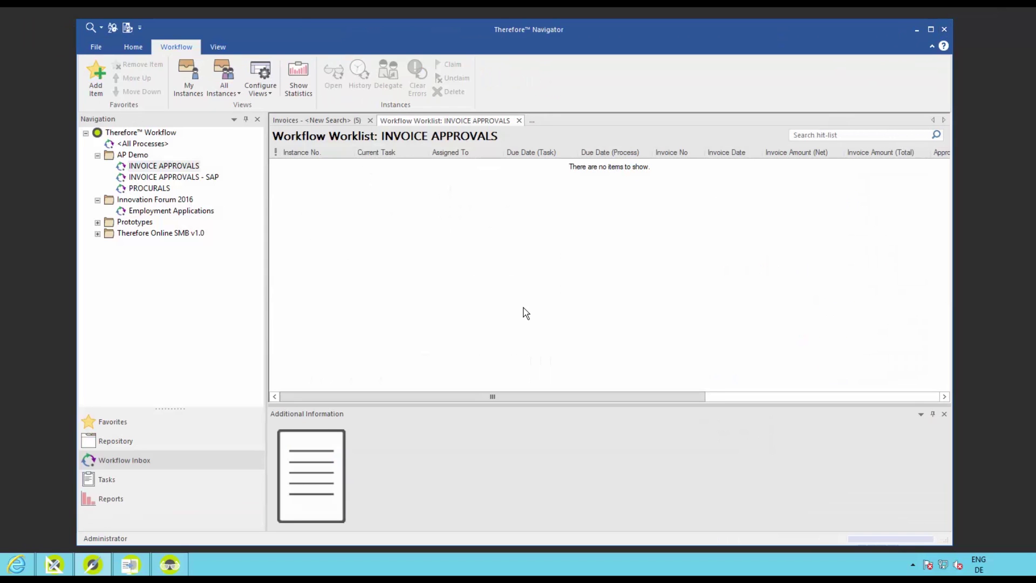
View the instance history of the Marketing Cost Center task to check the routing from Send to Cost Centers.
{"action": "left_click", "coordinate": [358, 75]}
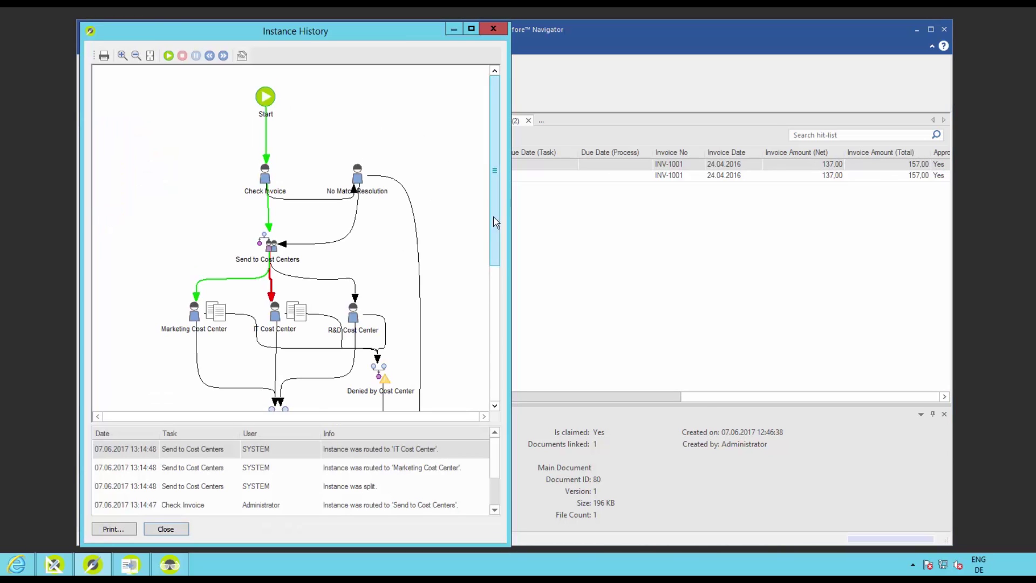
{"action": "left_click_drag", "start_coordinate": [497, 203], "coordinate": [480, 250]}
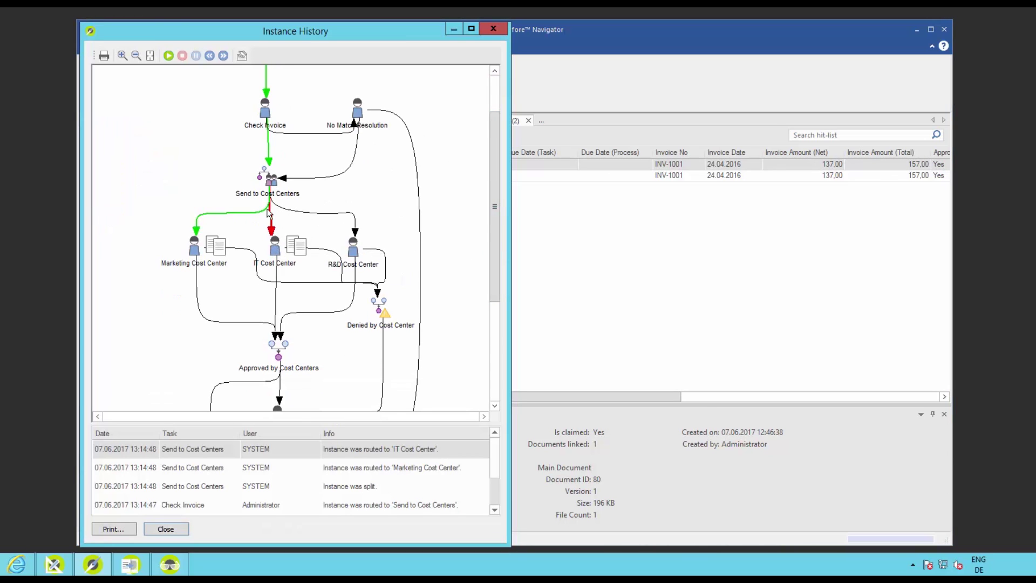
{"action": "left_click", "coordinate": [168, 529]}
Finish the Marketing Cost Center and IT Cost Center tasks of the INVOICE APPROVALS worklist as Approved.
{"action": "right_click", "coordinate": [389, 164]}
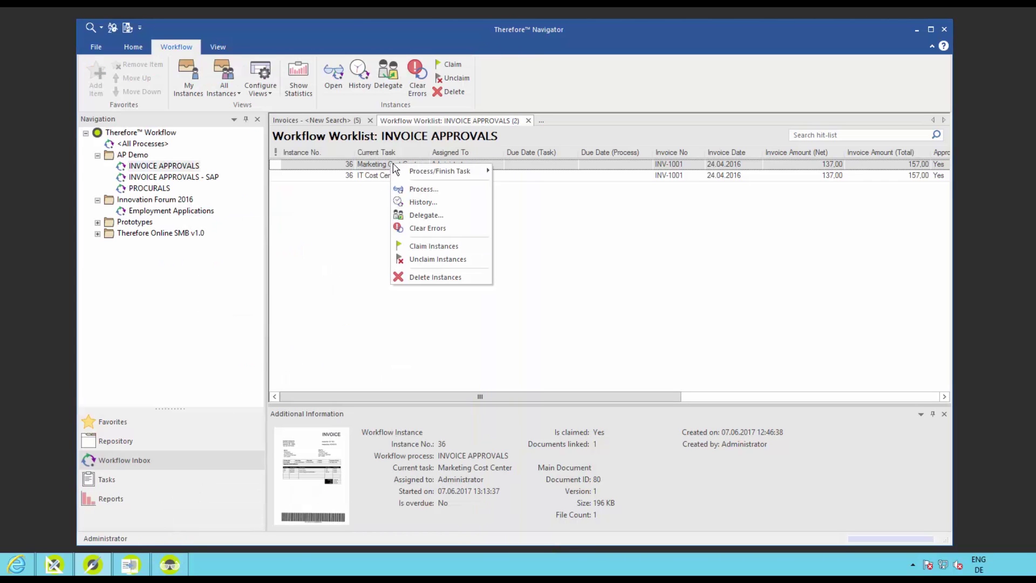
{"action": "left_click", "coordinate": [505, 171]}
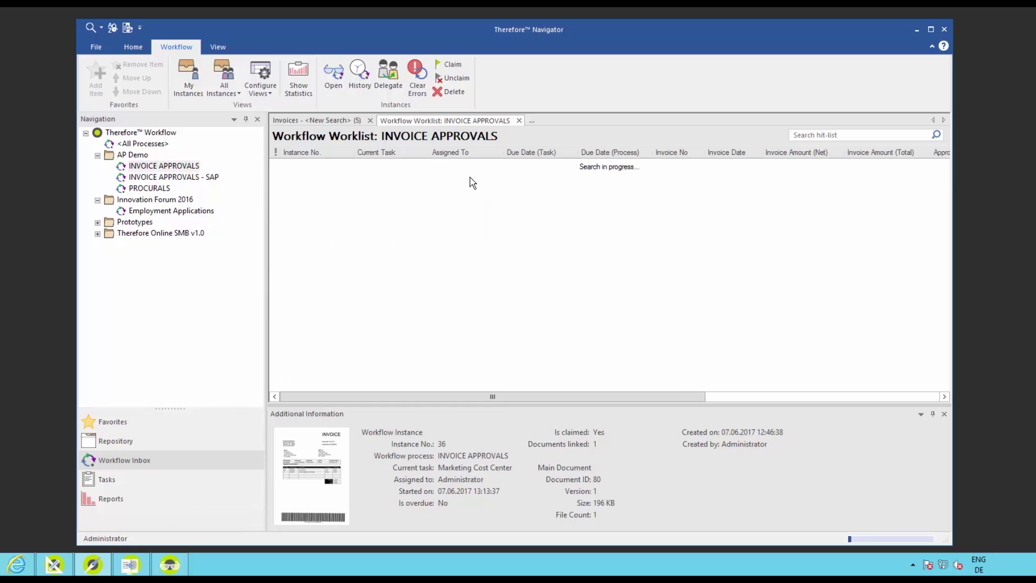
{"action": "right_click", "coordinate": [423, 171]}
{"action": "mouse_move", "coordinate": [499, 171]}
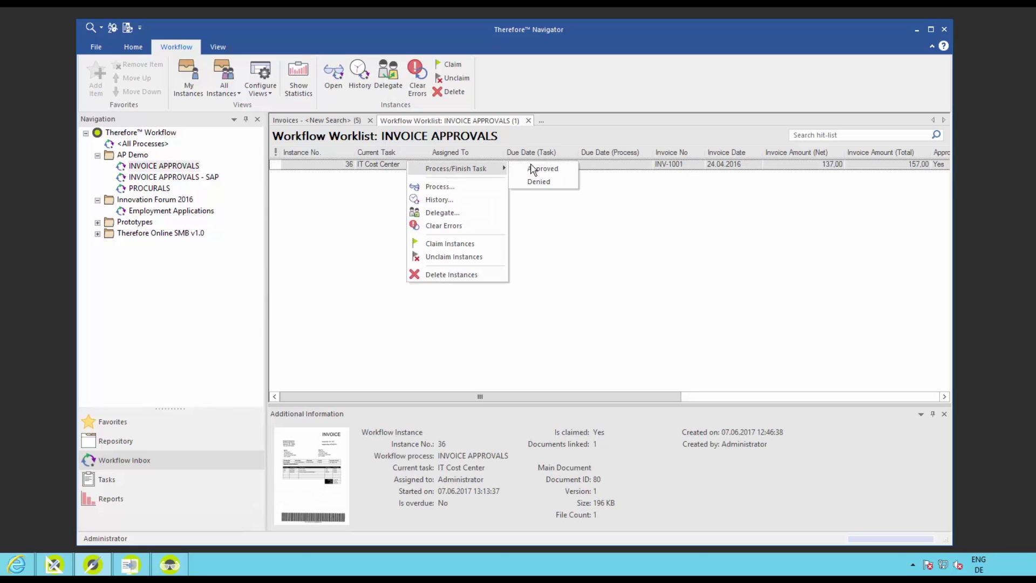
{"action": "left_click", "coordinate": [536, 171]}
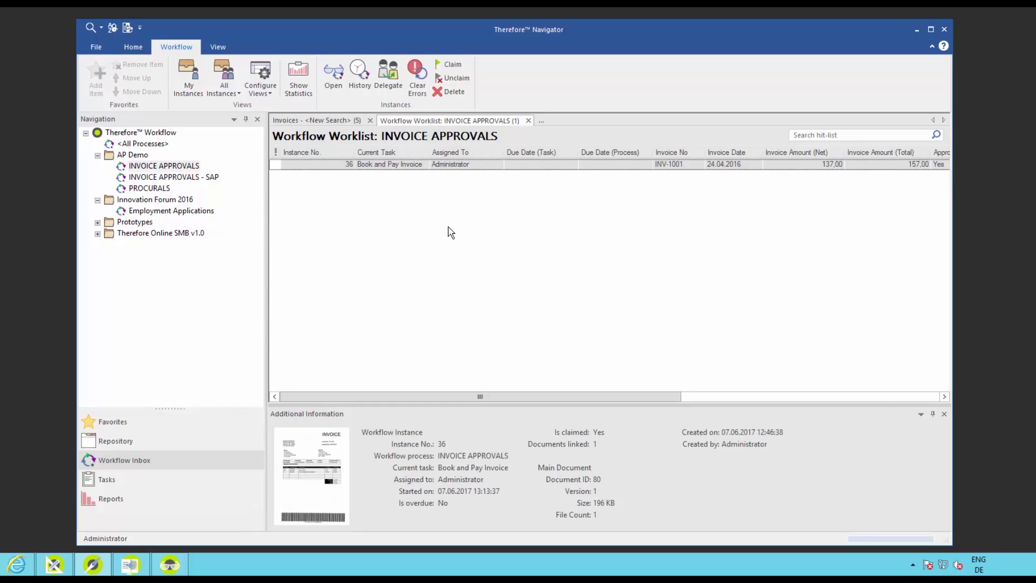
Examine the instance history of the Book and Pay Invoice task down to the end of the workflow diagram.
{"action": "left_click", "coordinate": [359, 75]}
{"action": "left_click_drag", "start_coordinate": [495, 183], "coordinate": [494, 319]}
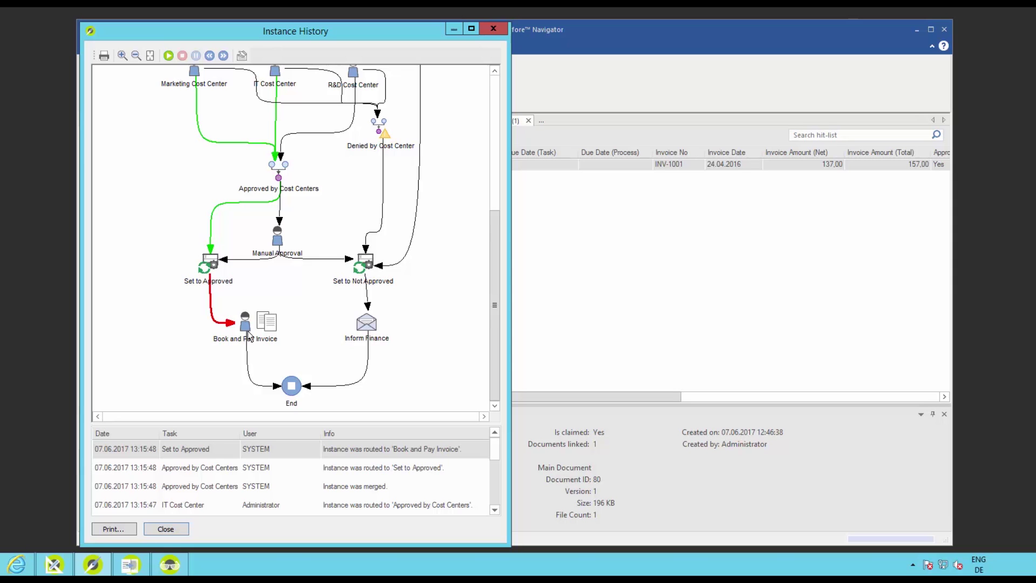
{"action": "left_click", "coordinate": [169, 532]}
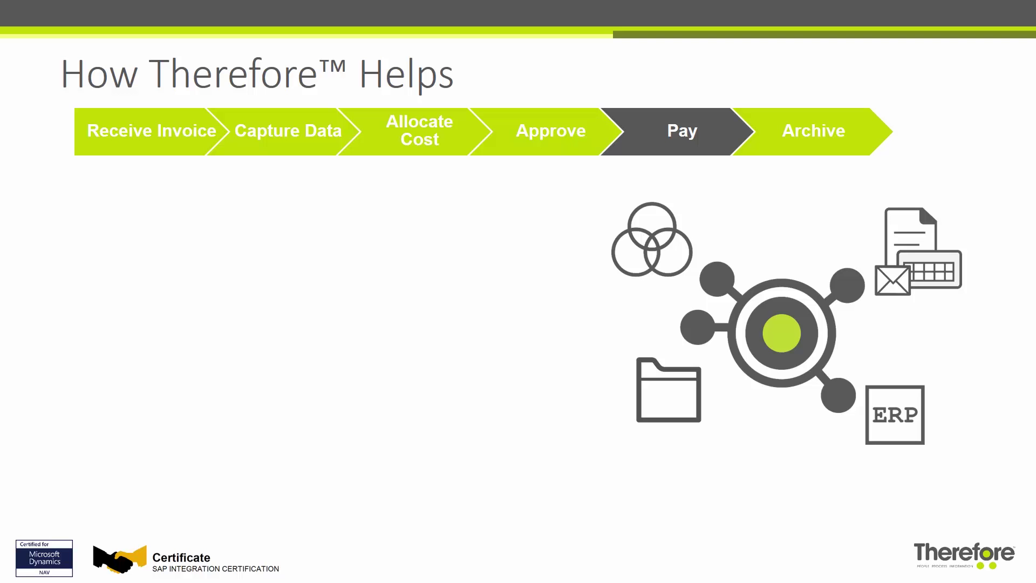